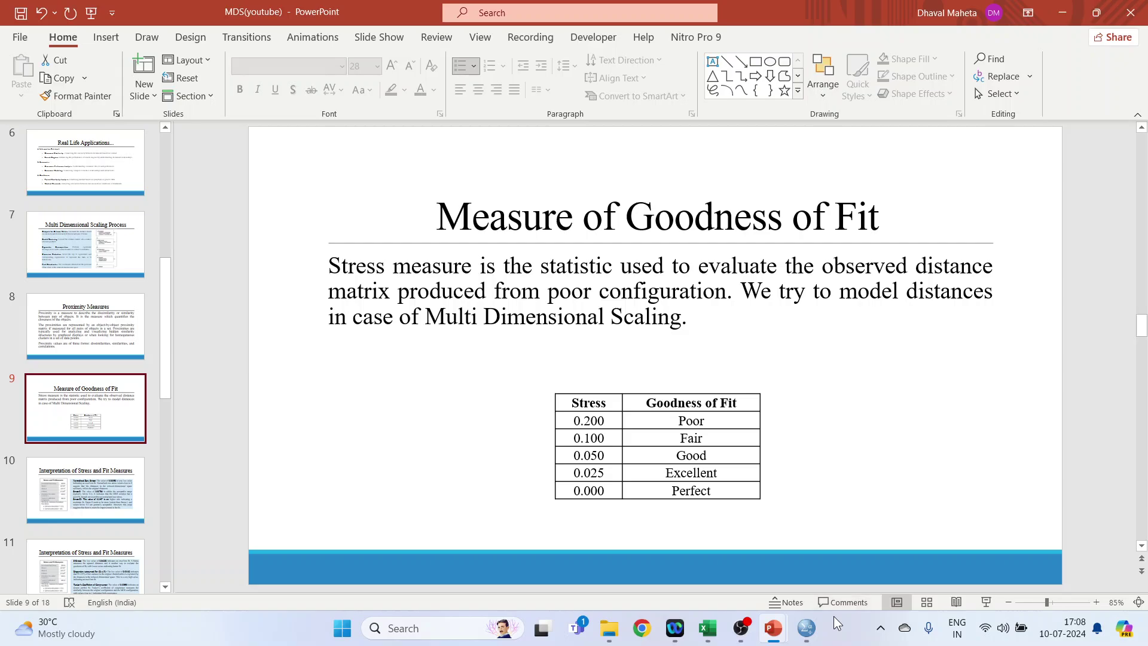
Step: Bring the mds - 1.sav car dataset forward and show its Variable View
{"action": "mouse_move", "coordinate": [812, 630]}
{"action": "left_click", "coordinate": [819, 567]}
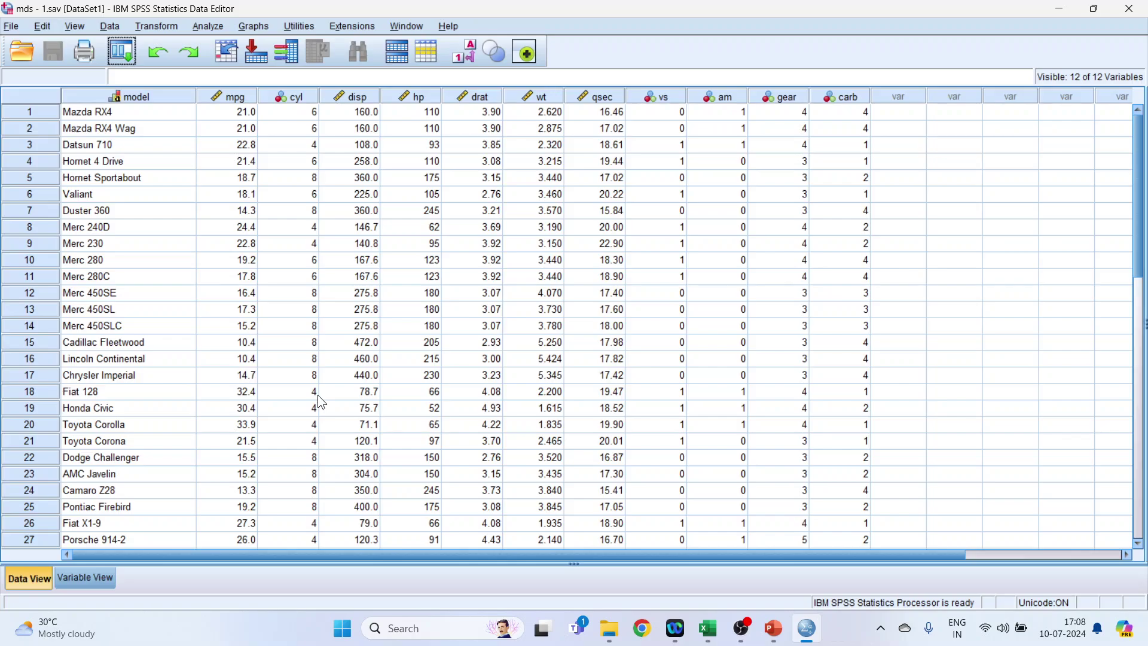
{"action": "left_click", "coordinate": [142, 96]}
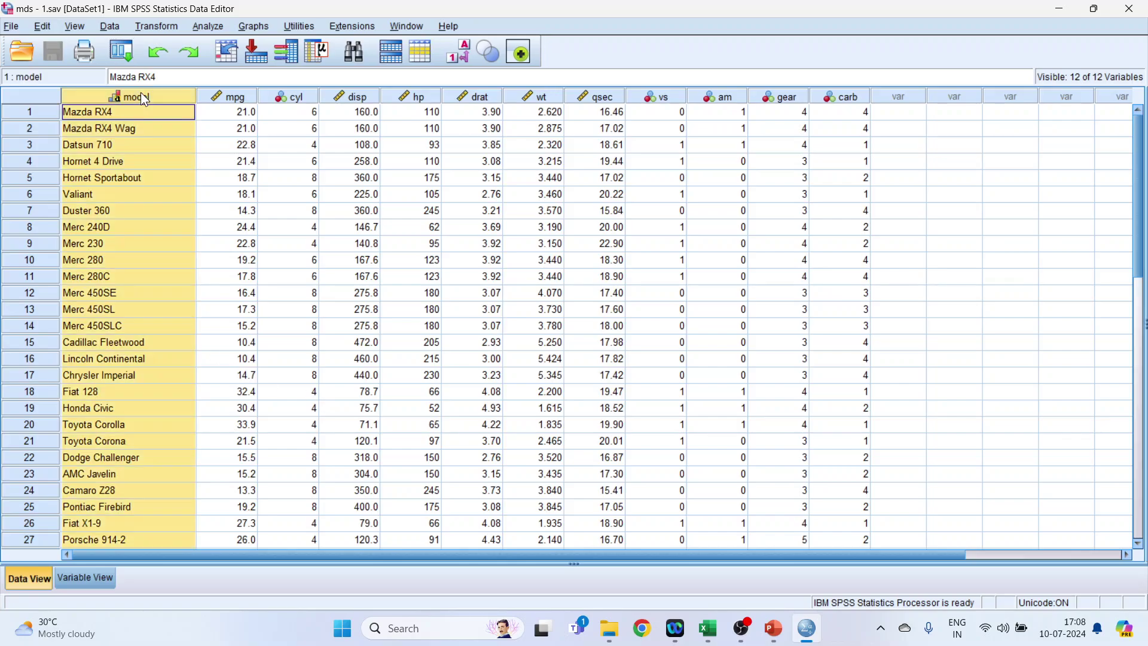
{"action": "left_click", "coordinate": [104, 579]}
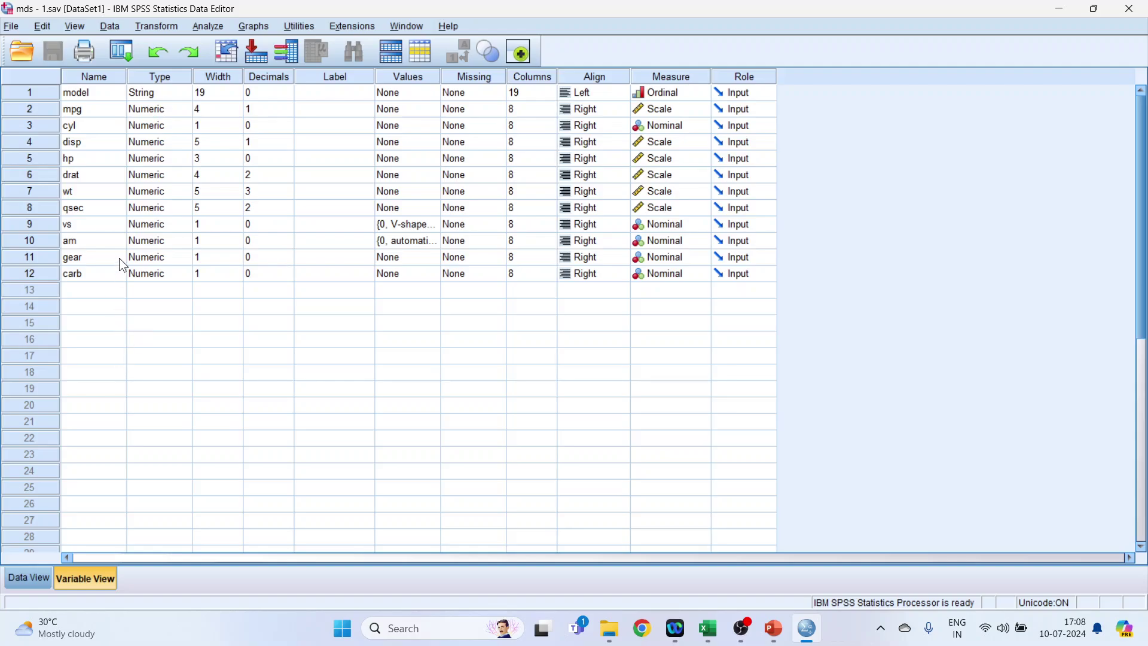
Step: Go through the variables mpg, cyl, disp, hp, drat, wt, vs, am, gear and carb, then open Analyze
{"action": "left_click", "coordinate": [84, 111]}
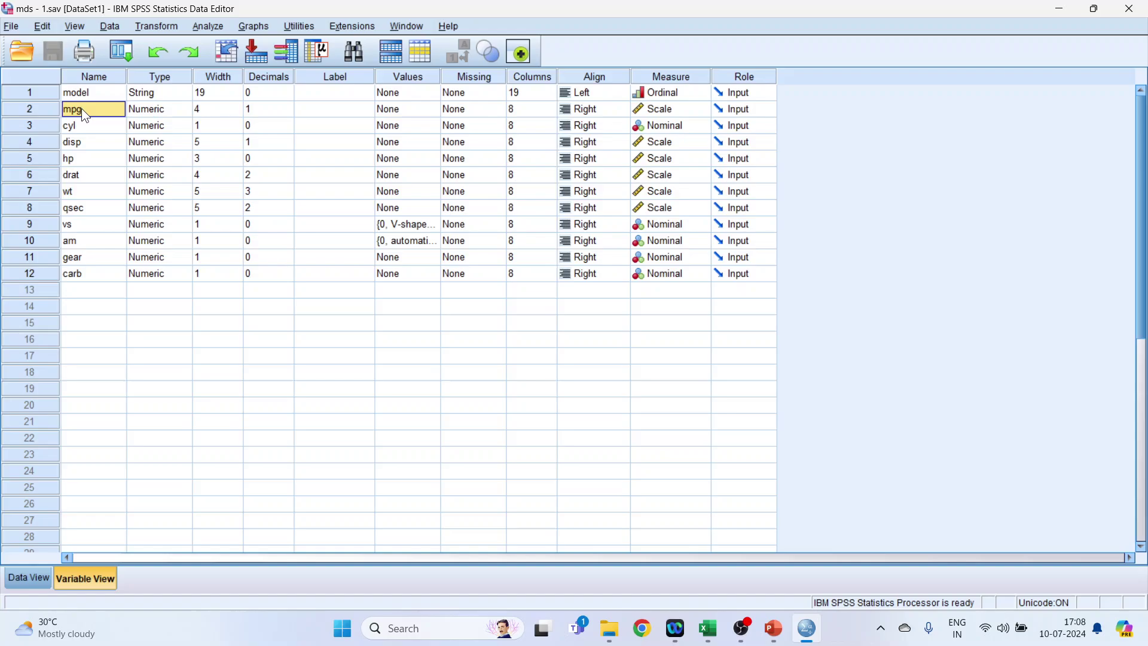
{"action": "left_click", "coordinate": [86, 127]}
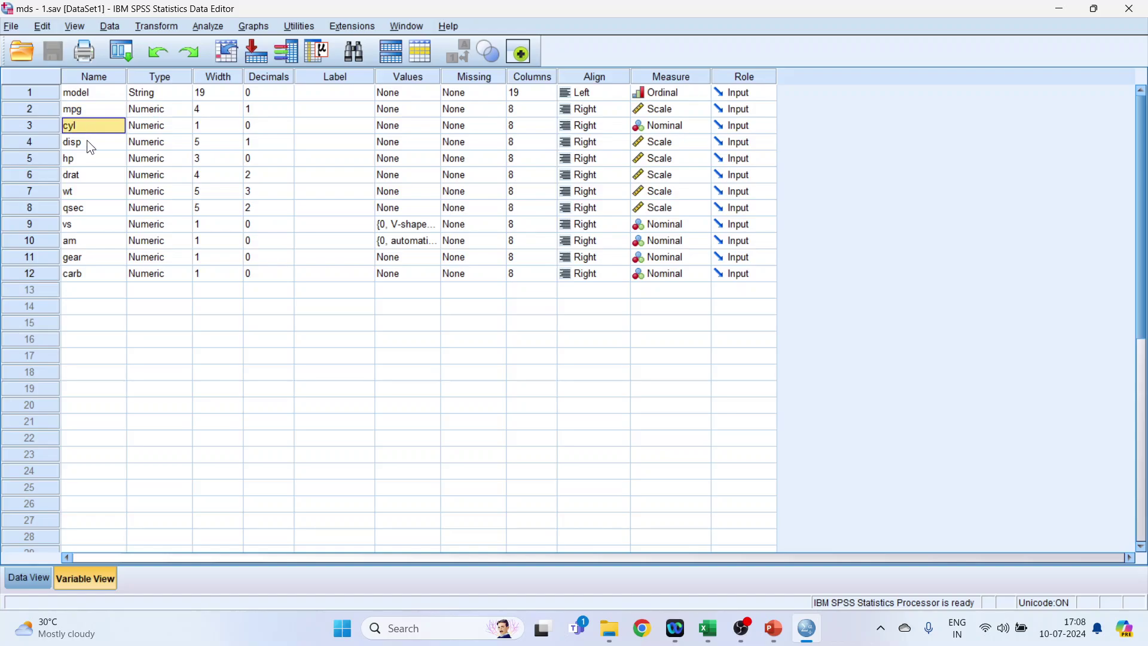
{"action": "left_click", "coordinate": [87, 141]}
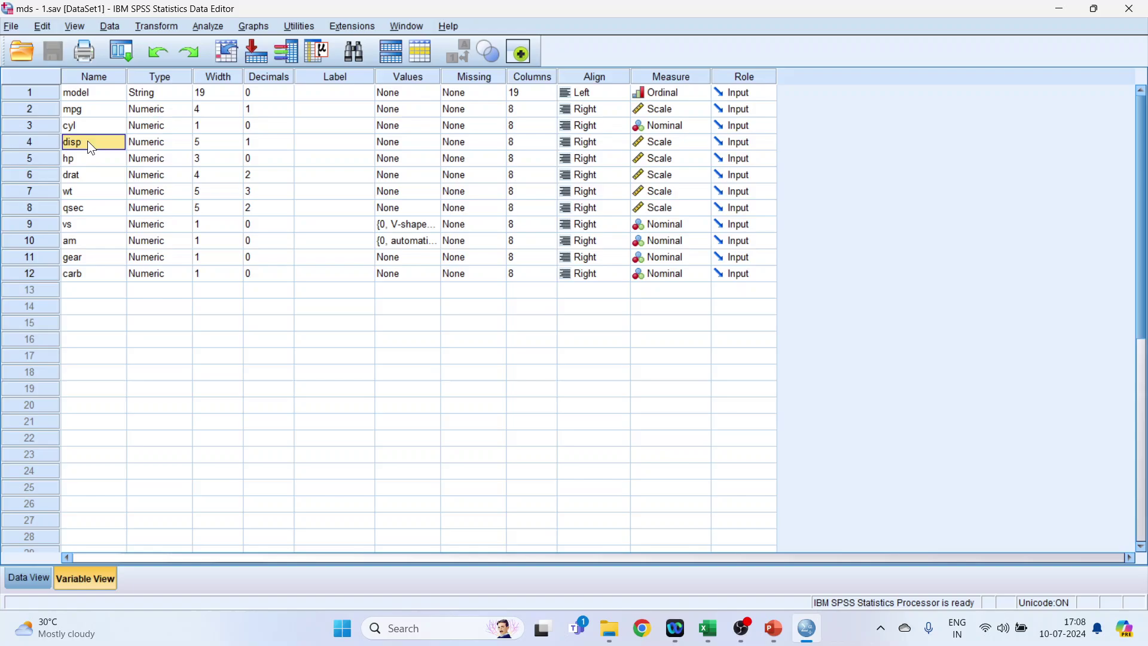
{"action": "left_click", "coordinate": [86, 161]}
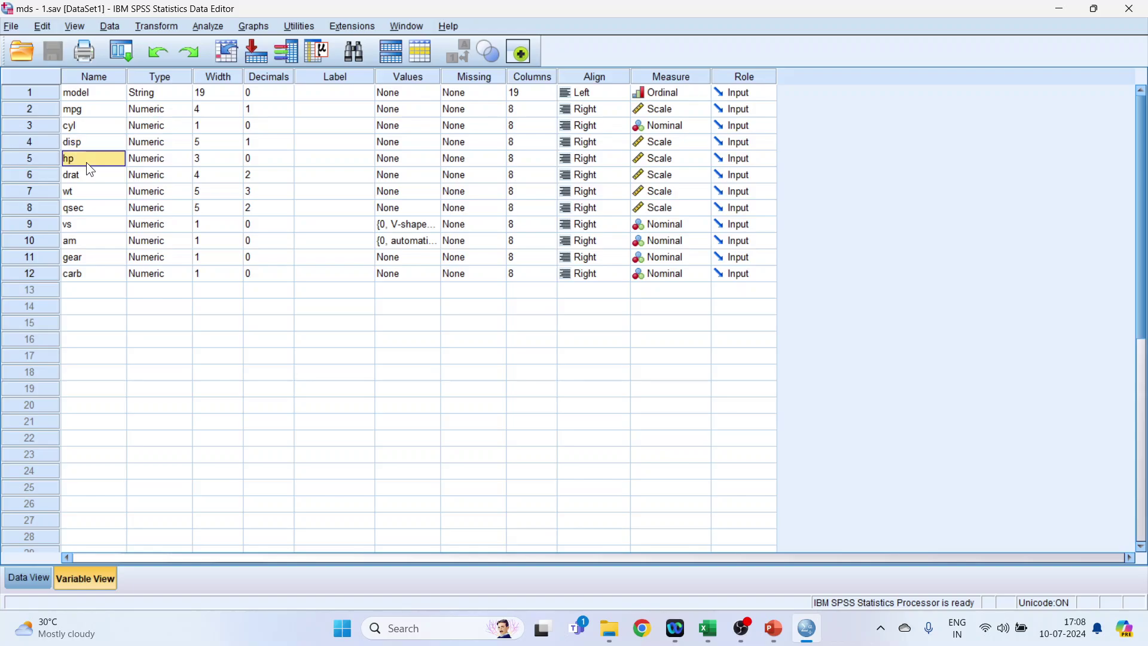
{"action": "left_click", "coordinate": [88, 174]}
{"action": "left_click", "coordinate": [89, 191]}
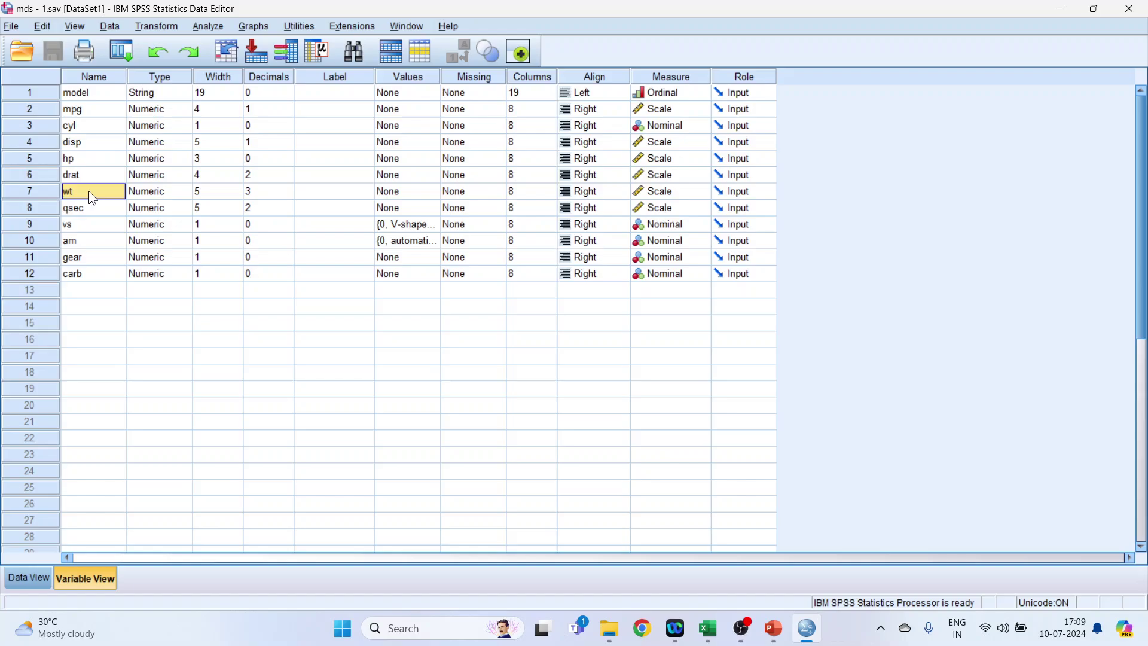
{"action": "left_click", "coordinate": [77, 227]}
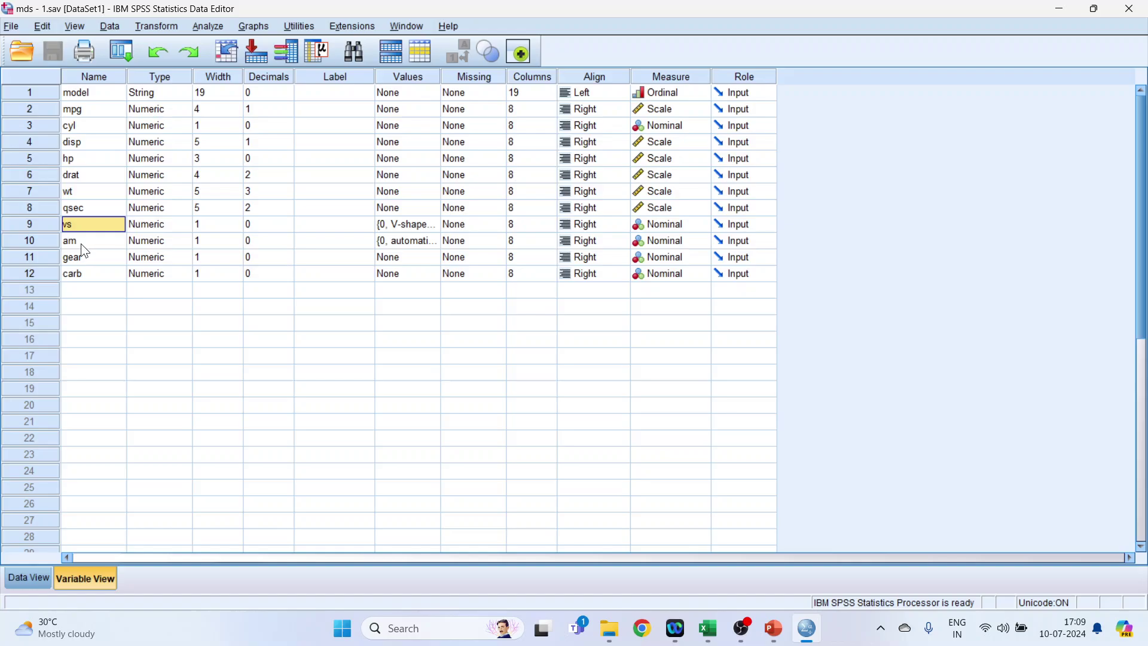
{"action": "left_click", "coordinate": [81, 241]}
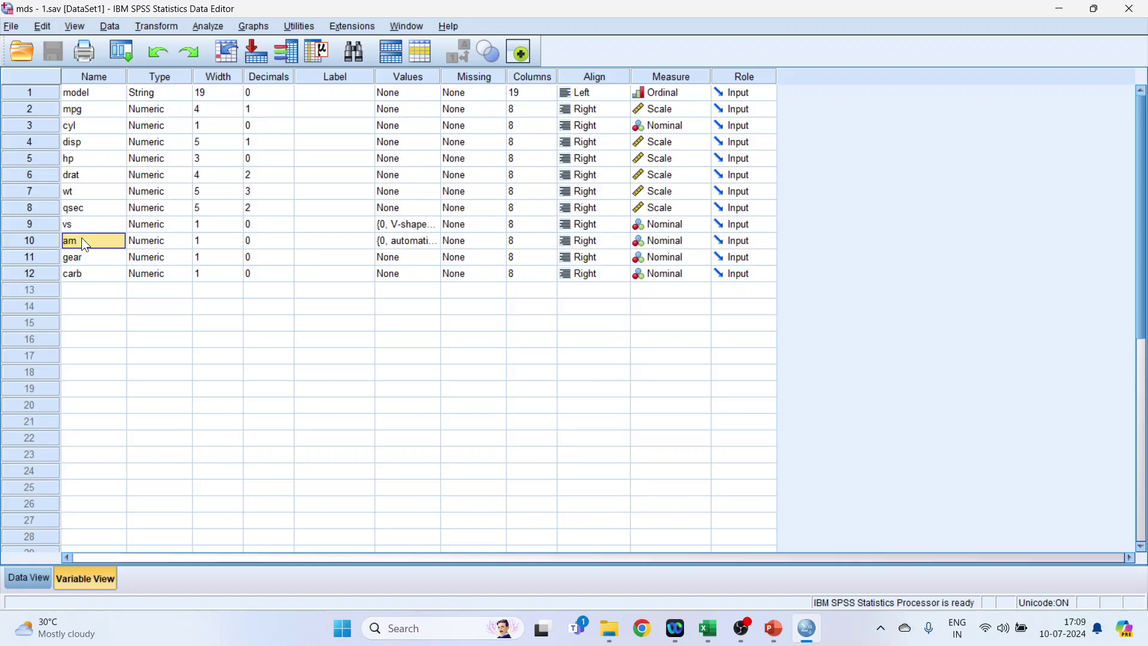
{"action": "left_click", "coordinate": [87, 264]}
{"action": "left_click", "coordinate": [91, 280]}
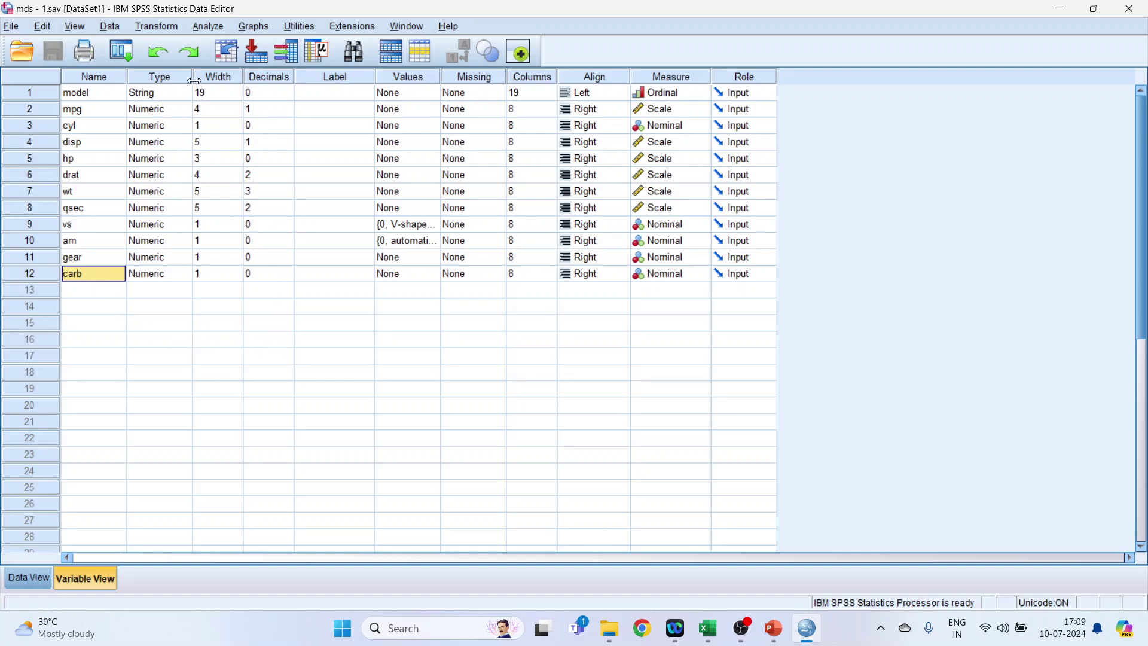
{"action": "left_click", "coordinate": [207, 27]}
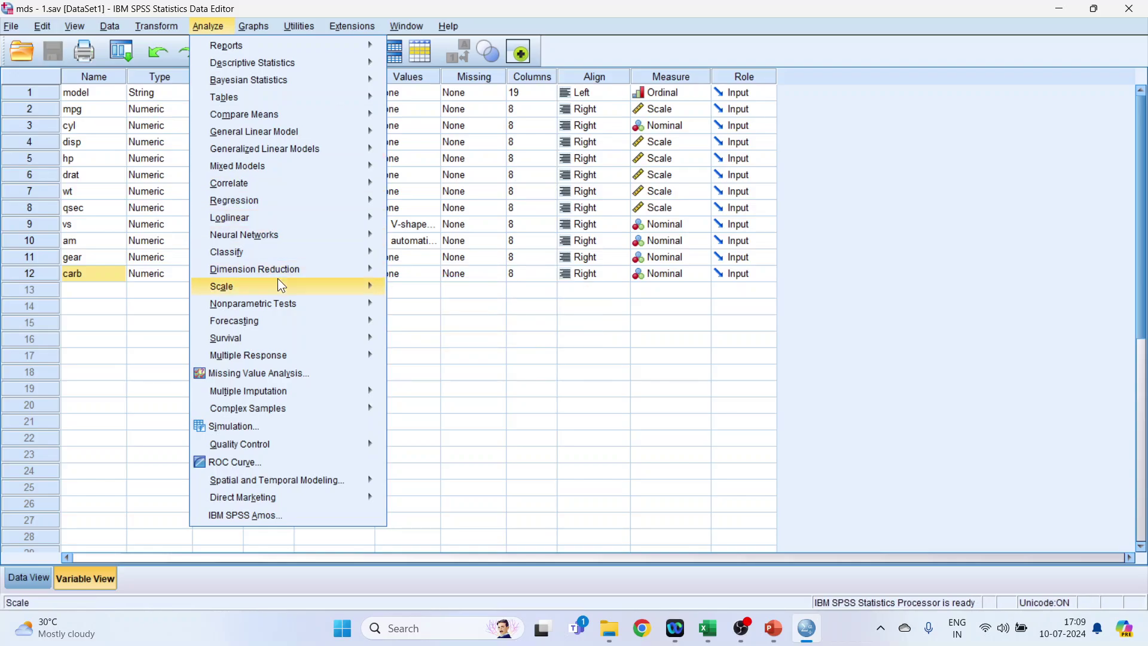
Step: Start a PROXSCAL analysis with proximities created from data, using mpg through carb
{"action": "mouse_move", "coordinate": [279, 281]}
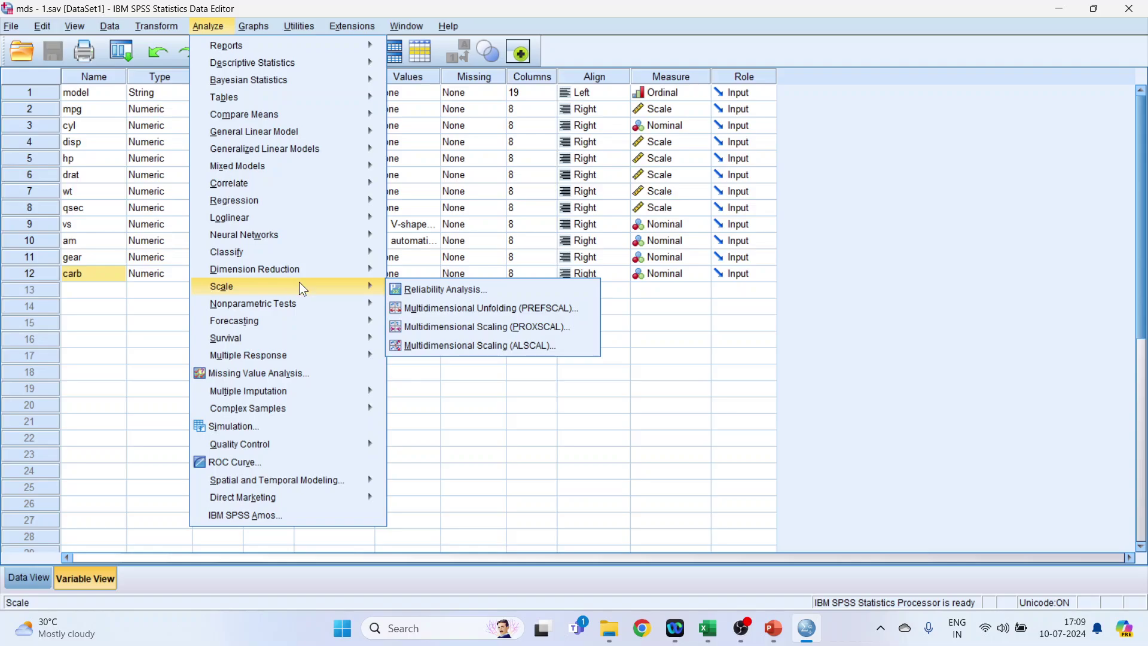
{"action": "left_click", "coordinate": [472, 333]}
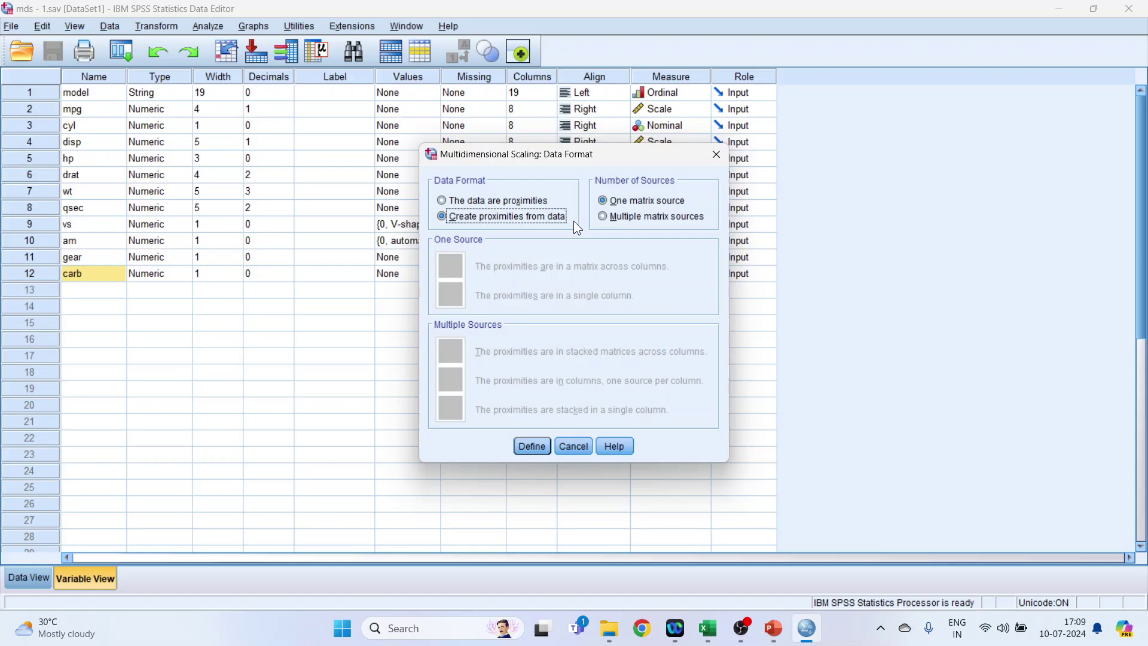
{"action": "left_click", "coordinate": [527, 447]}
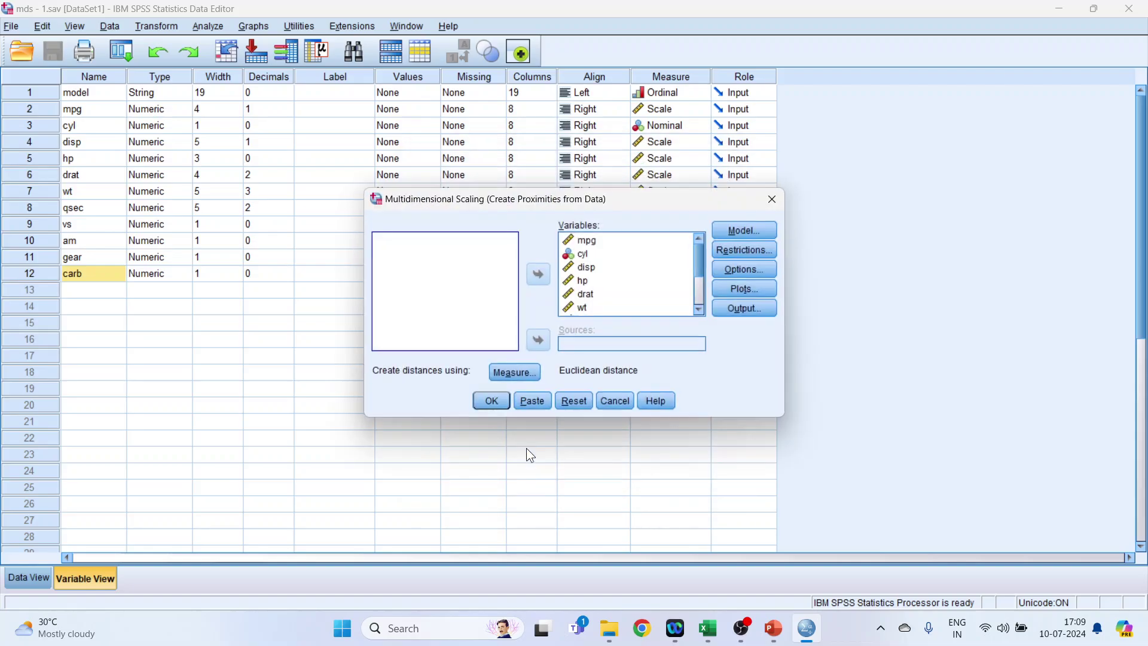
{"action": "left_click", "coordinate": [571, 402]}
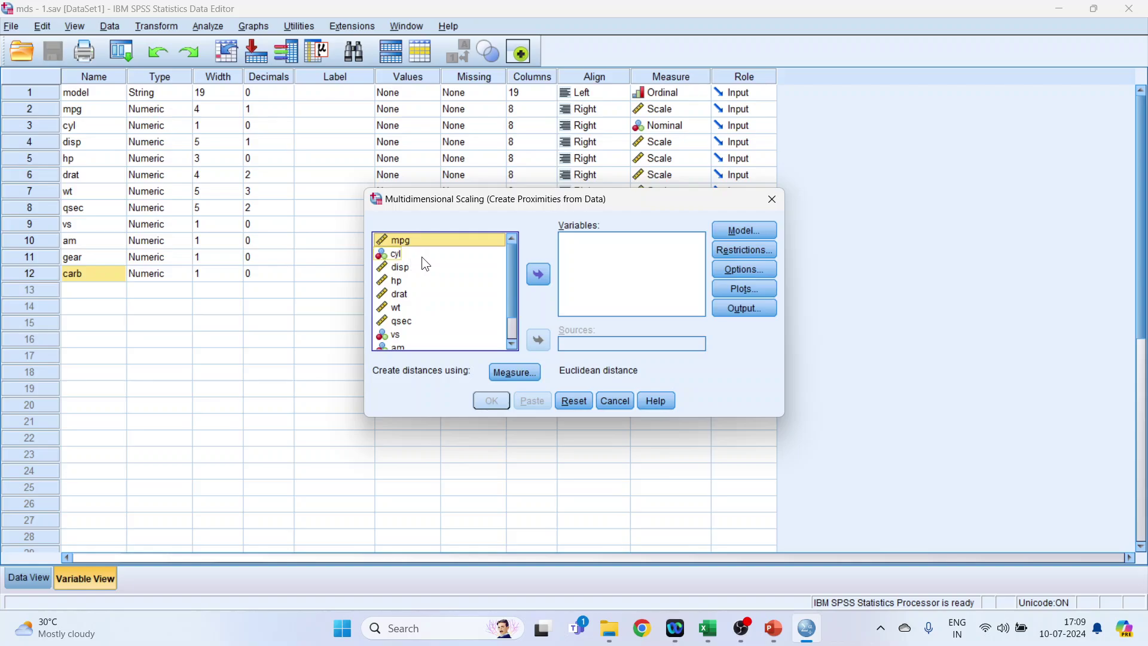
{"action": "key", "text": "shift+Down"}
{"action": "key", "text": "shift+Down"}
{"action": "key", "text": "shift+Down"}
{"action": "key", "text": "shift+Down"}
{"action": "key", "text": "shift+Down"}
{"action": "key", "text": "shift+Down"}
{"action": "key", "text": "shift+Down"}
{"action": "key", "text": "shift+Down"}
{"action": "key", "text": "shift+Down"}
{"action": "key", "text": "shift+Down"}
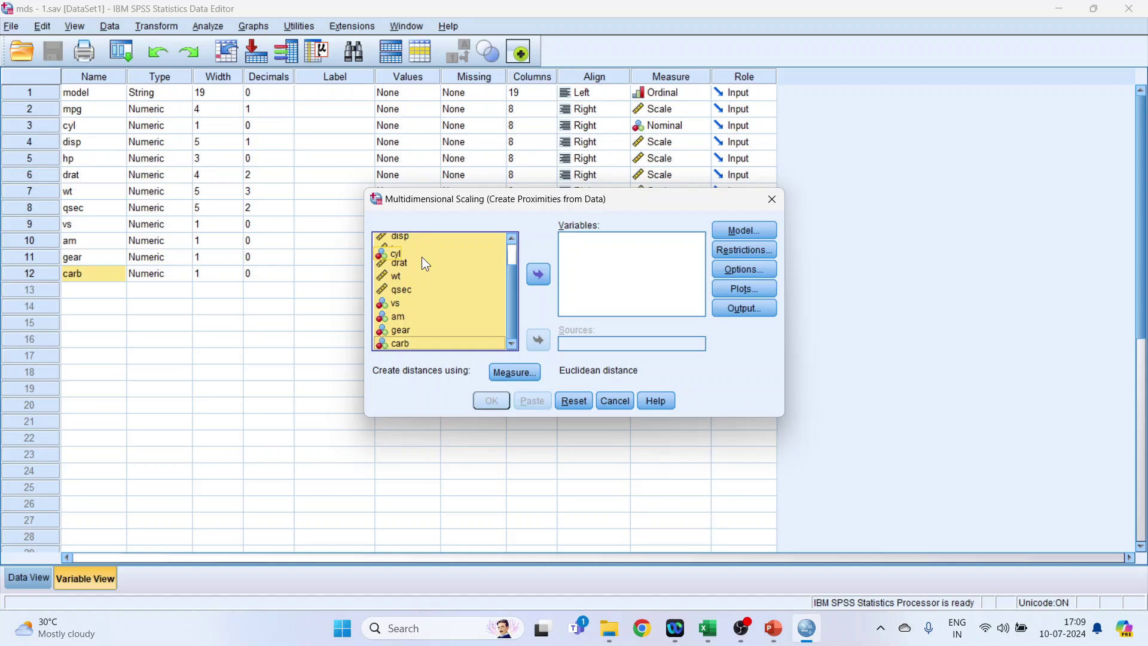
{"action": "left_click", "coordinate": [538, 276]}
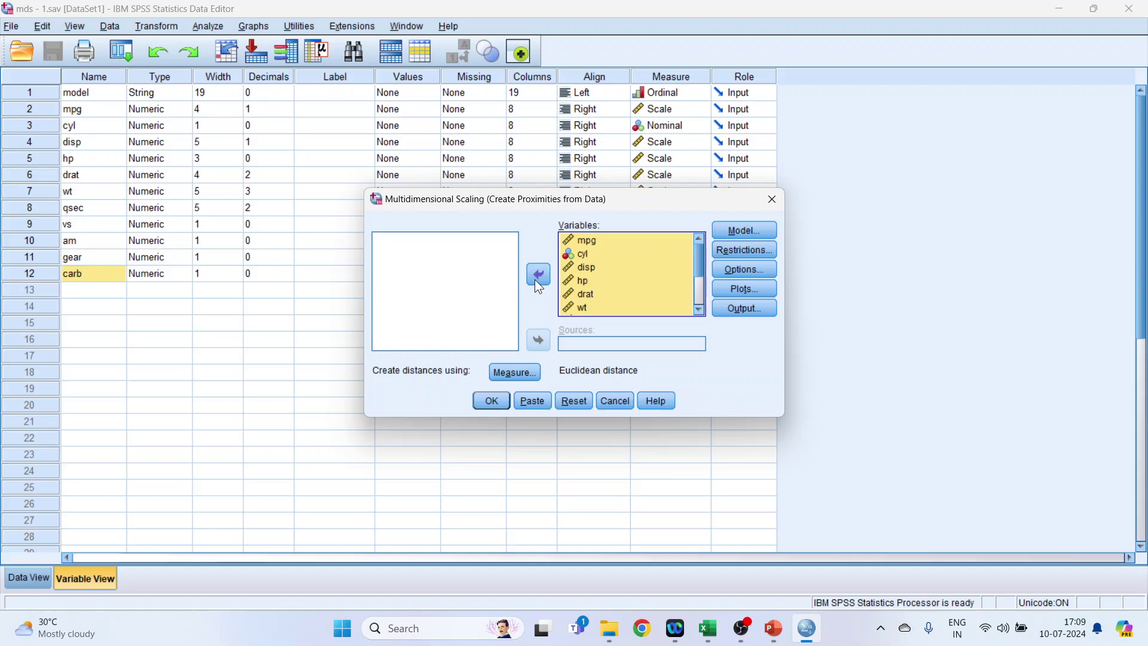
Step: Set the distance measure to Z-score standardized Euclidean distances between cases
{"action": "left_click", "coordinate": [525, 371]}
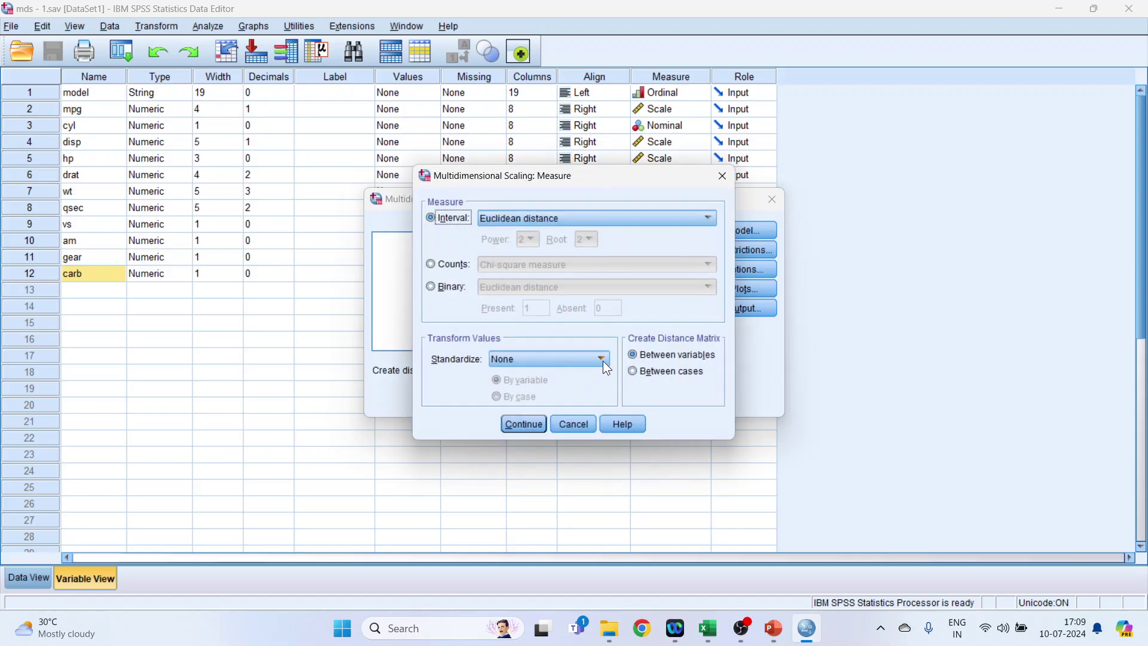
{"action": "left_click", "coordinate": [604, 359]}
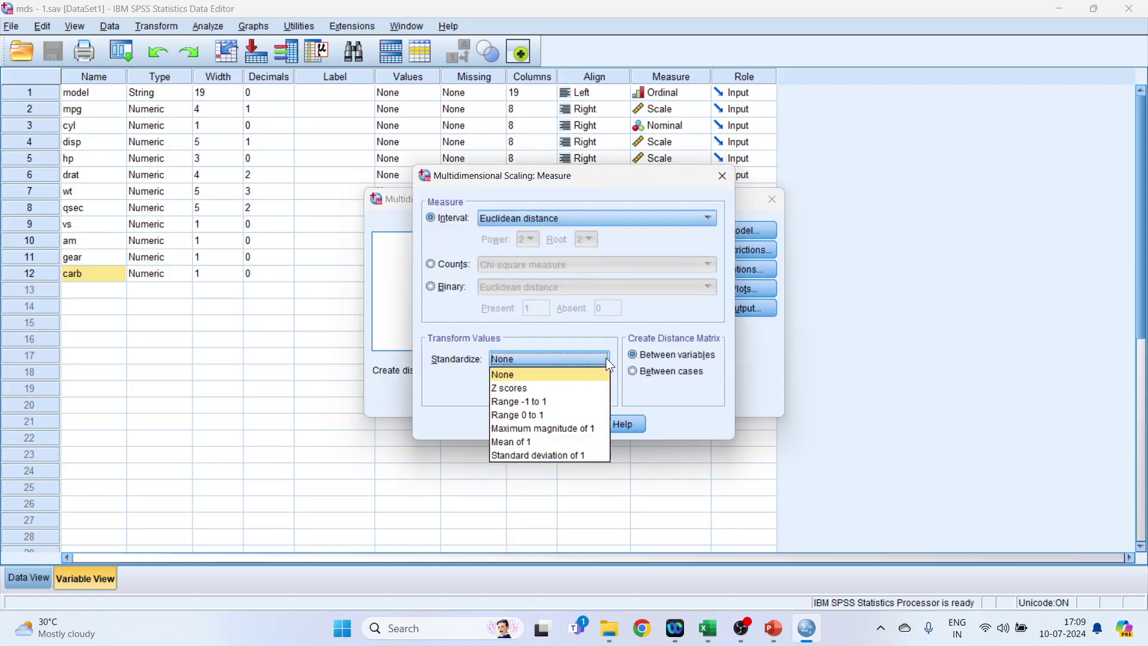
{"action": "left_click", "coordinate": [544, 389]}
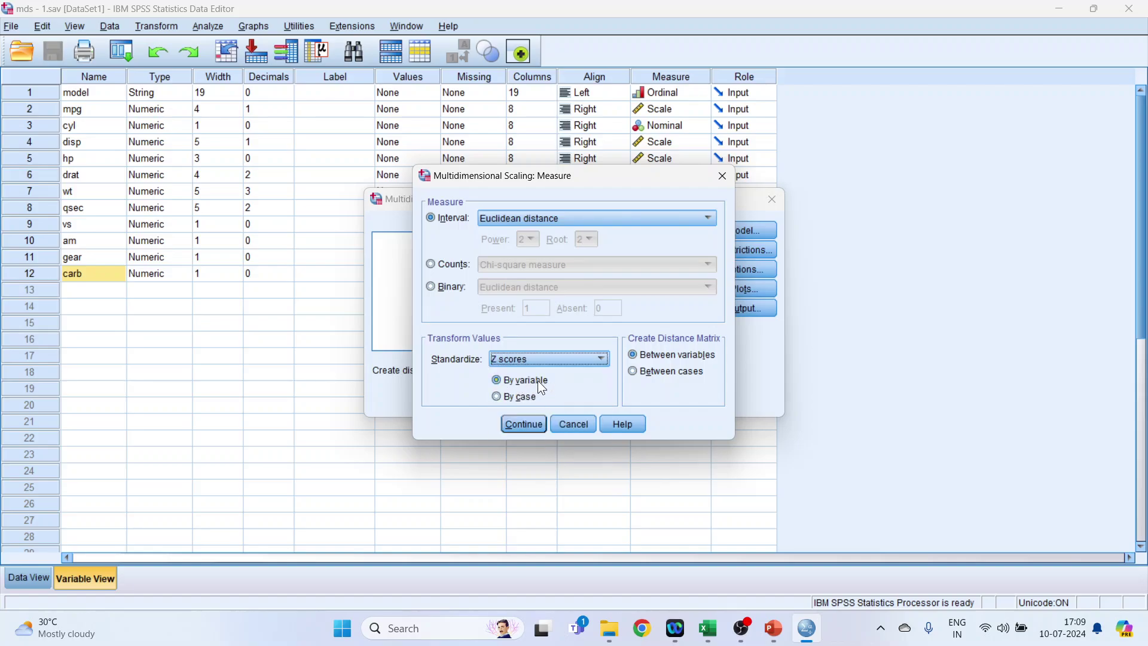
{"action": "left_click", "coordinate": [634, 372]}
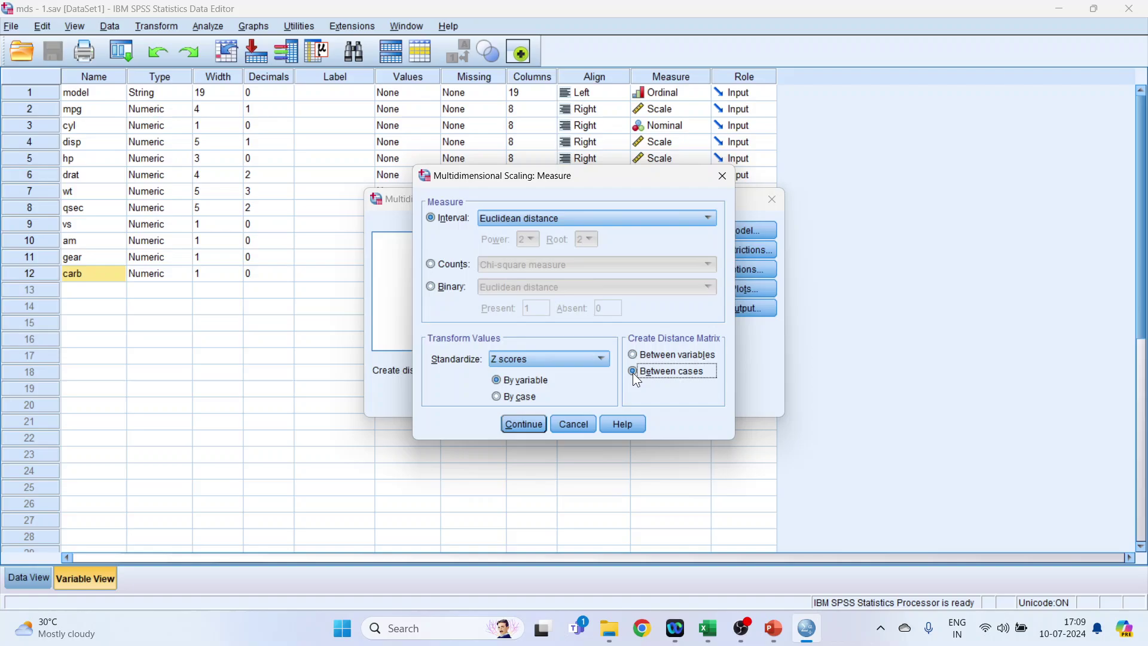
{"action": "left_click", "coordinate": [529, 422]}
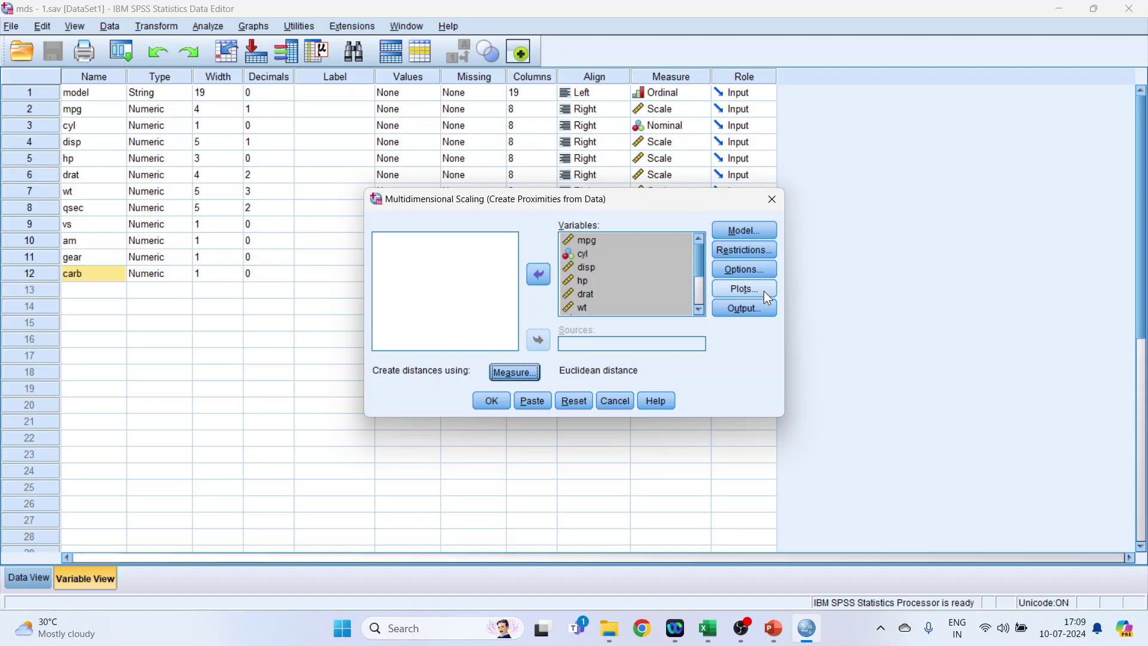
Step: Run the analysis, review Stress and Fit Measures, Final Coordinates and Object Points, then return to mds - 1.sav
{"action": "left_click", "coordinate": [494, 402]}
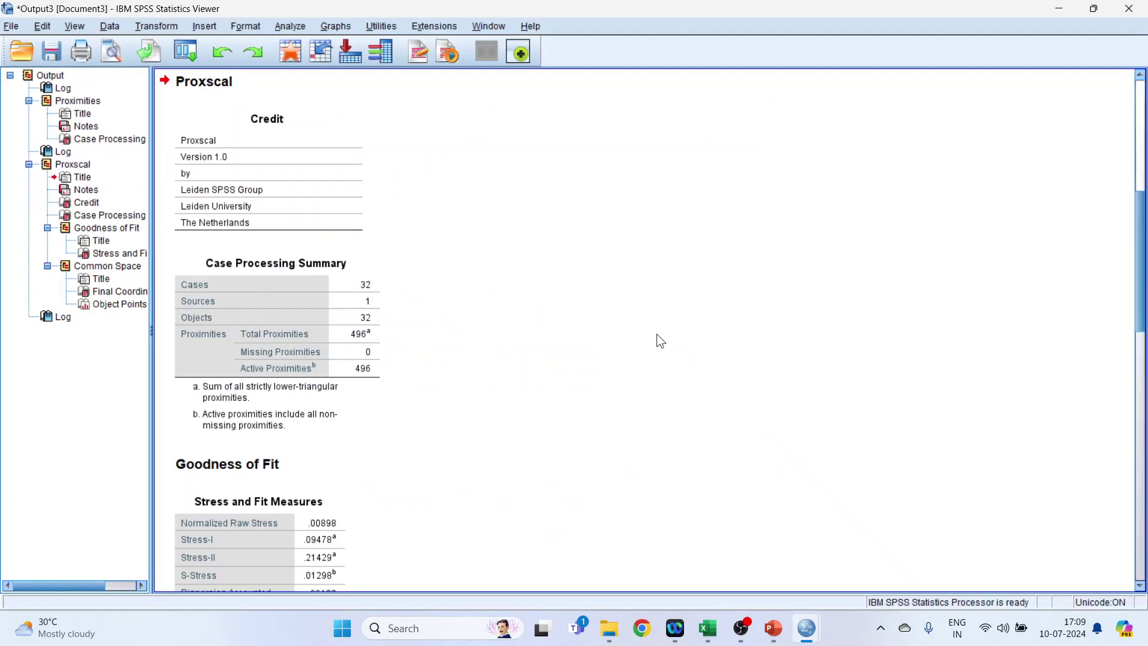
{"action": "scroll", "coordinate": [657, 333], "scroll_direction": "down", "scroll_amount": 3}
{"action": "left_click", "coordinate": [274, 329]}
{"action": "scroll", "coordinate": [489, 330], "scroll_direction": "down", "scroll_amount": 4}
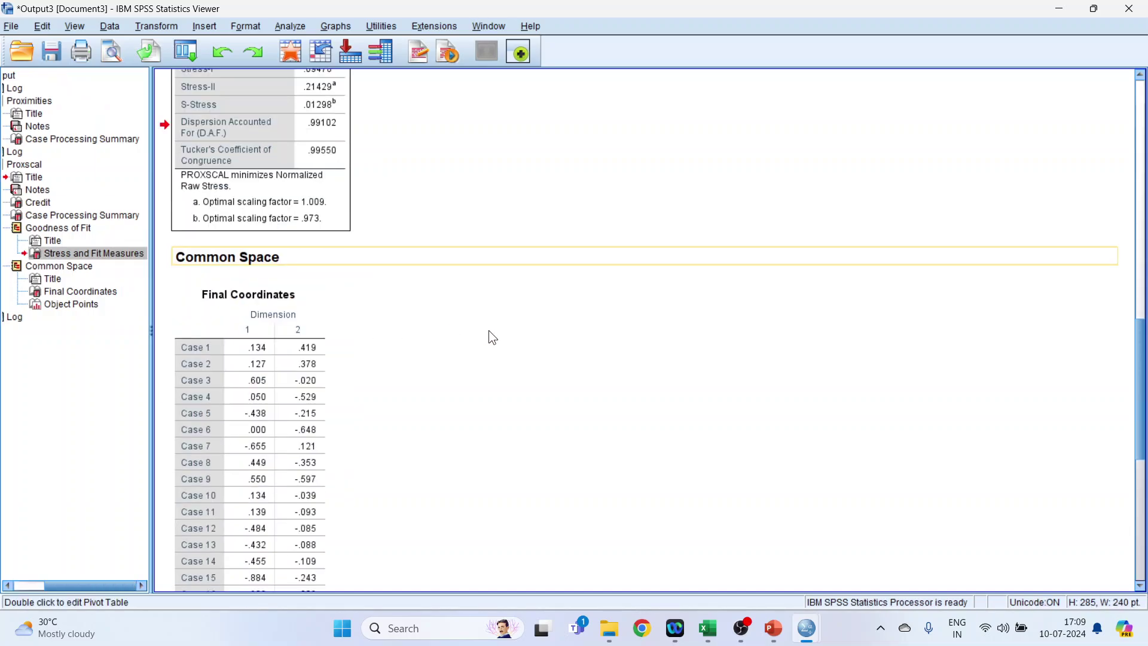
{"action": "scroll", "coordinate": [489, 330], "scroll_direction": "down", "scroll_amount": 2}
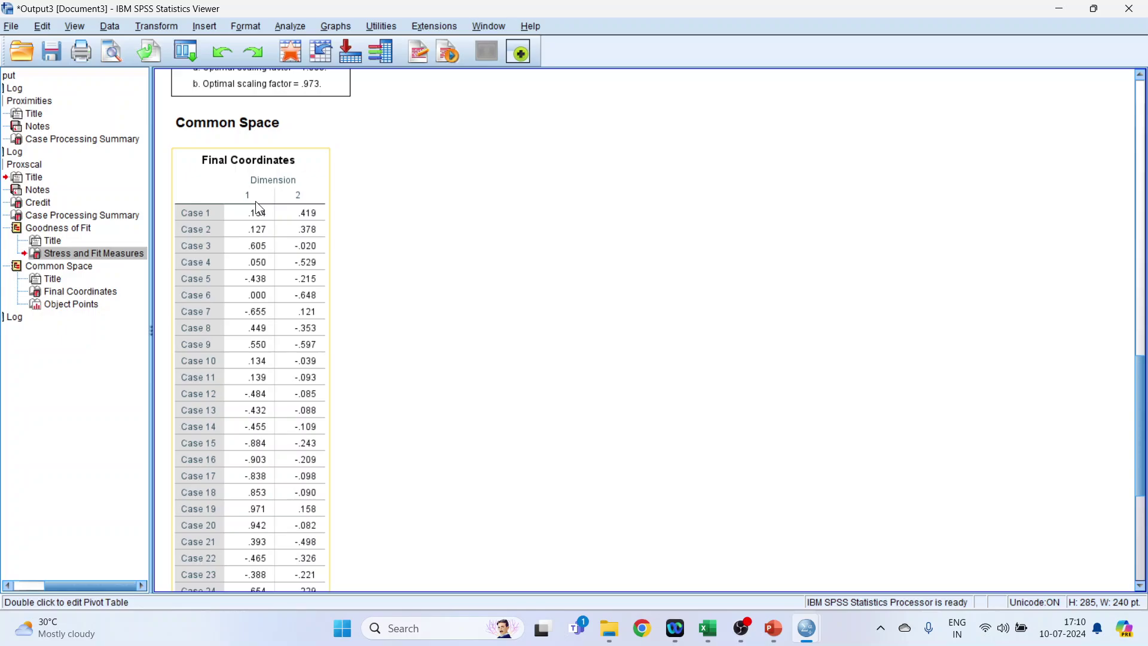
{"action": "scroll", "coordinate": [430, 317], "scroll_direction": "down", "scroll_amount": 9}
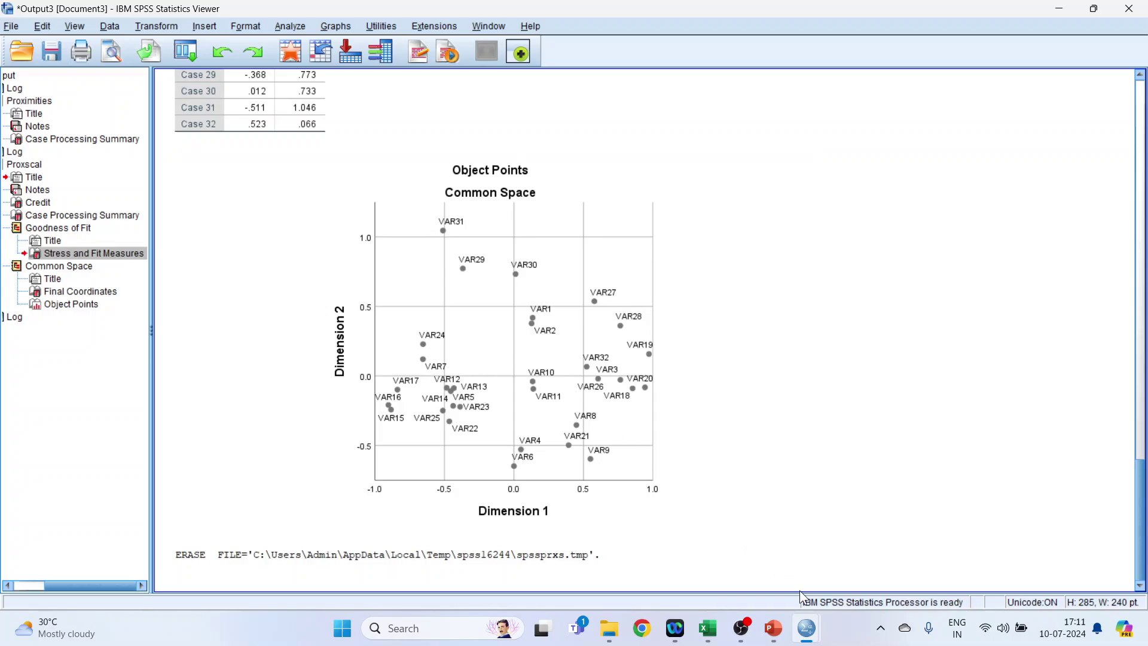
{"action": "mouse_move", "coordinate": [808, 628]}
{"action": "left_click", "coordinate": [728, 518]}
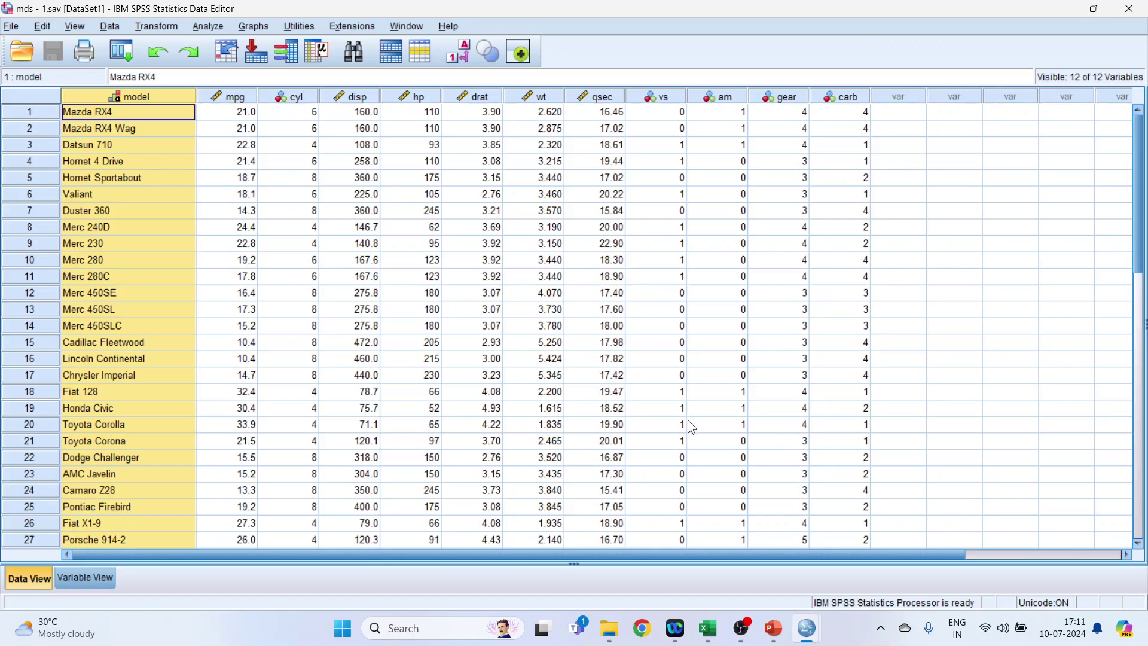
Step: Bring the Output3 Statistics Viewer with the Object Points plot back to the front
{"action": "mouse_move", "coordinate": [808, 627]}
{"action": "left_click", "coordinate": [897, 589]}
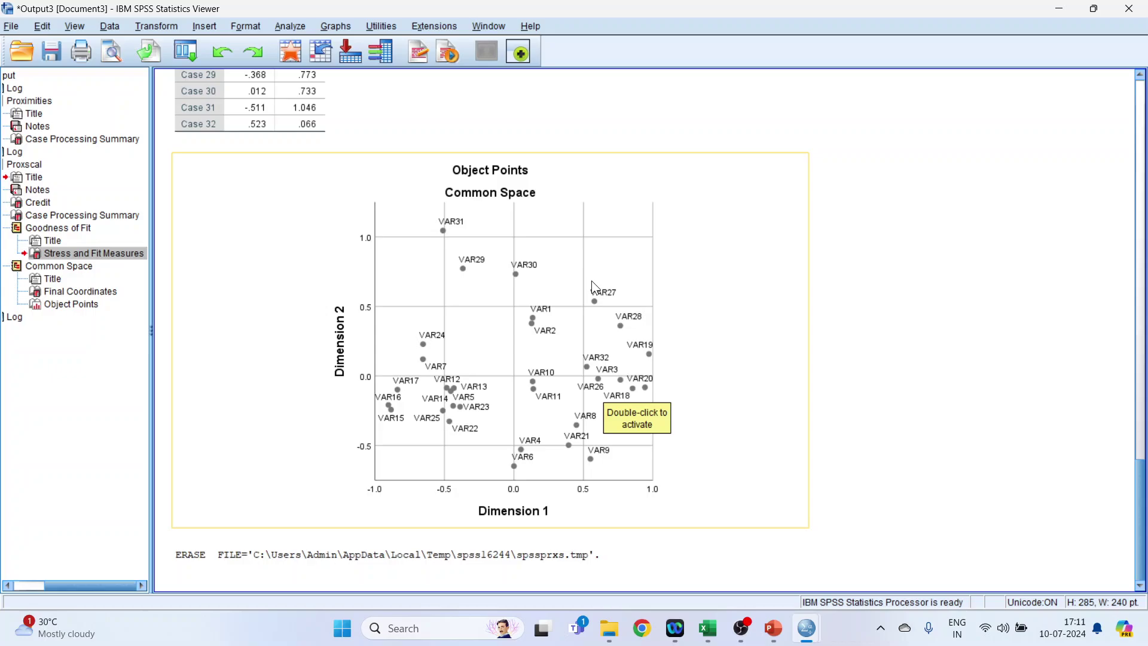
Step: Reopen Multidimensional Scaling from recent dialogs, compute distances between variables, and run it
{"action": "left_click", "coordinate": [186, 54]}
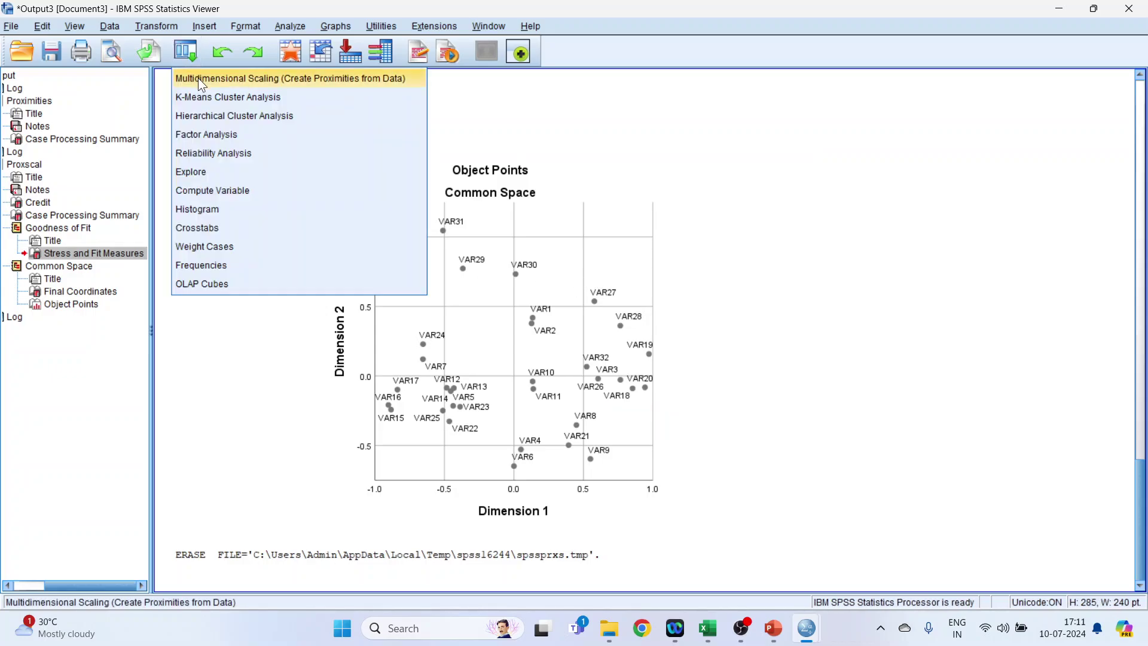
{"action": "left_click", "coordinate": [198, 78]}
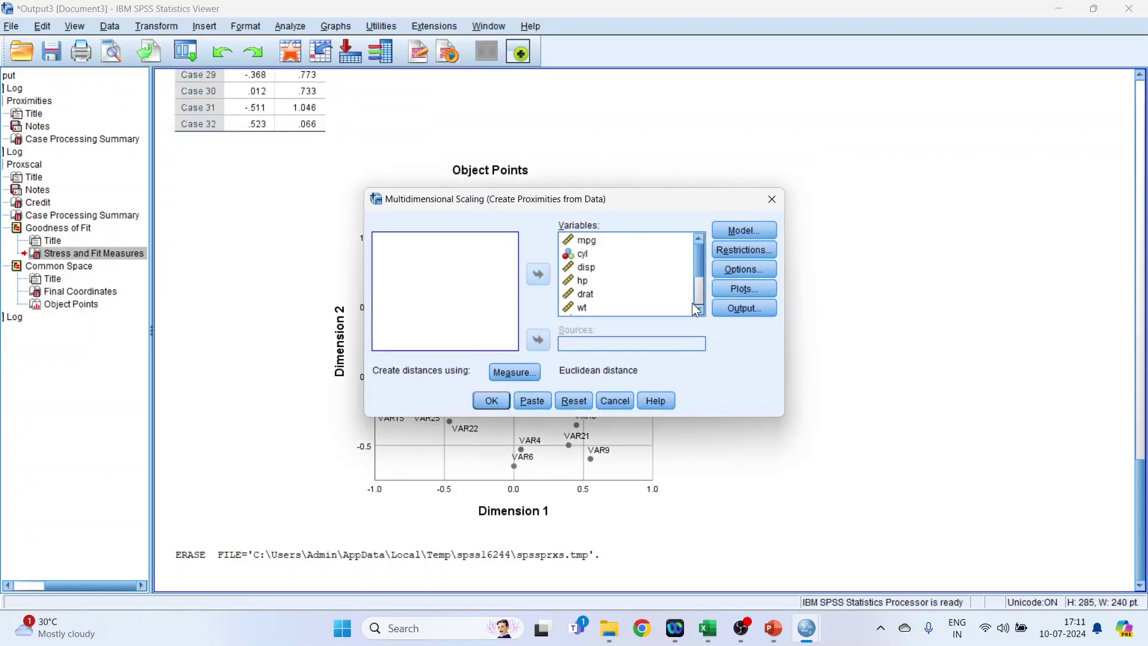
{"action": "left_click", "coordinate": [517, 373]}
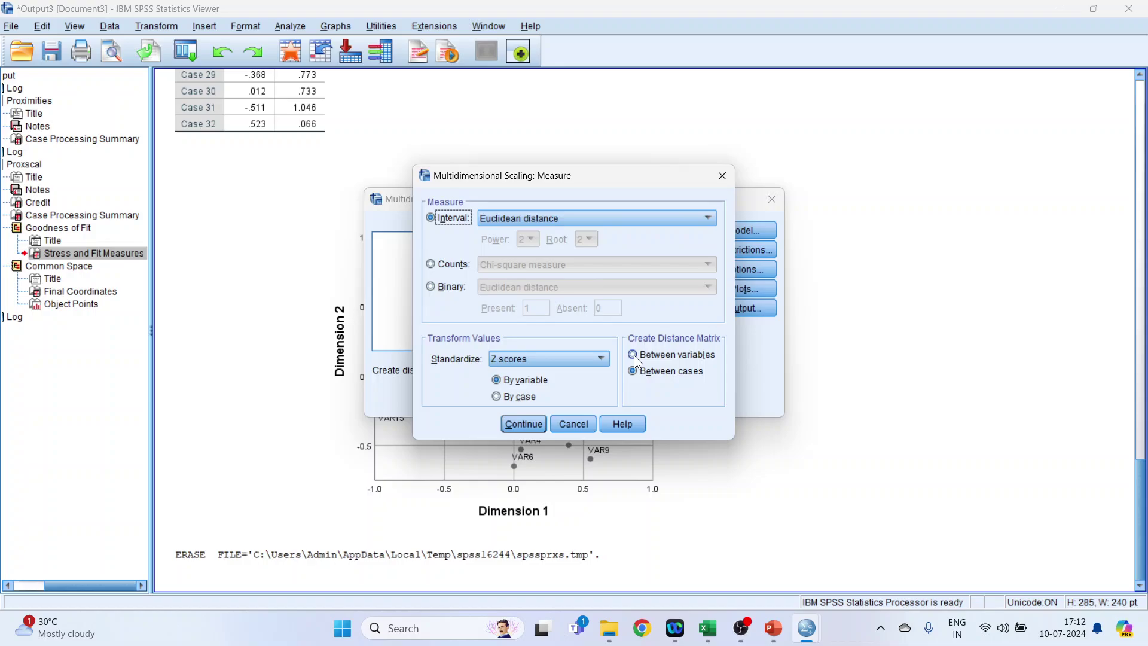
{"action": "left_click", "coordinate": [636, 356]}
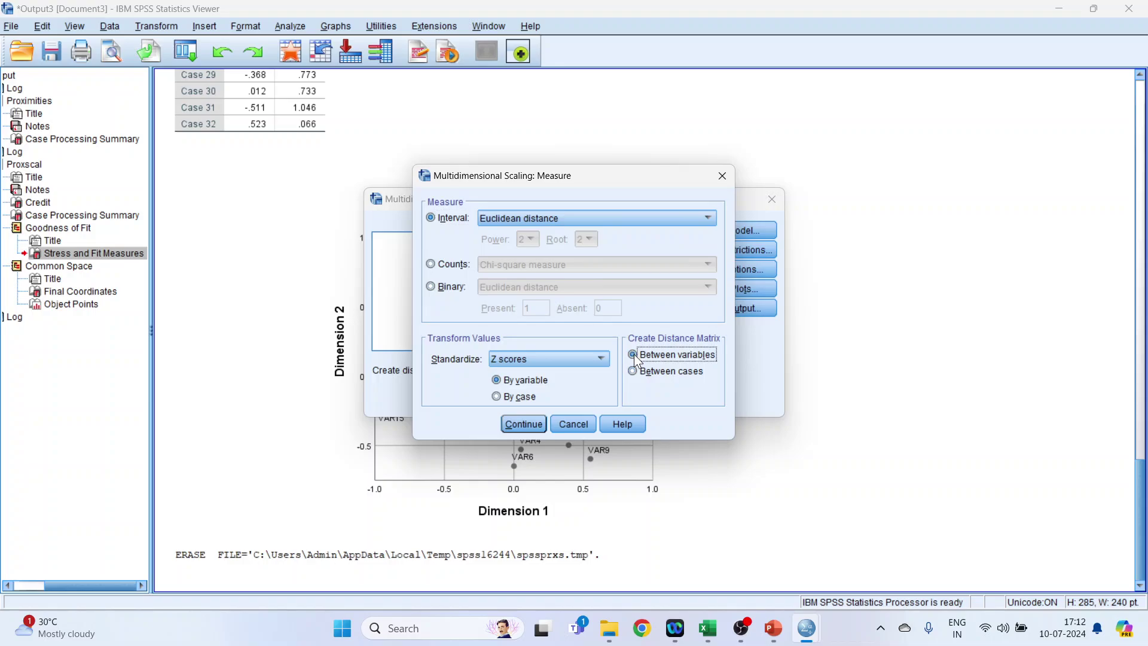
{"action": "left_click", "coordinate": [523, 425]}
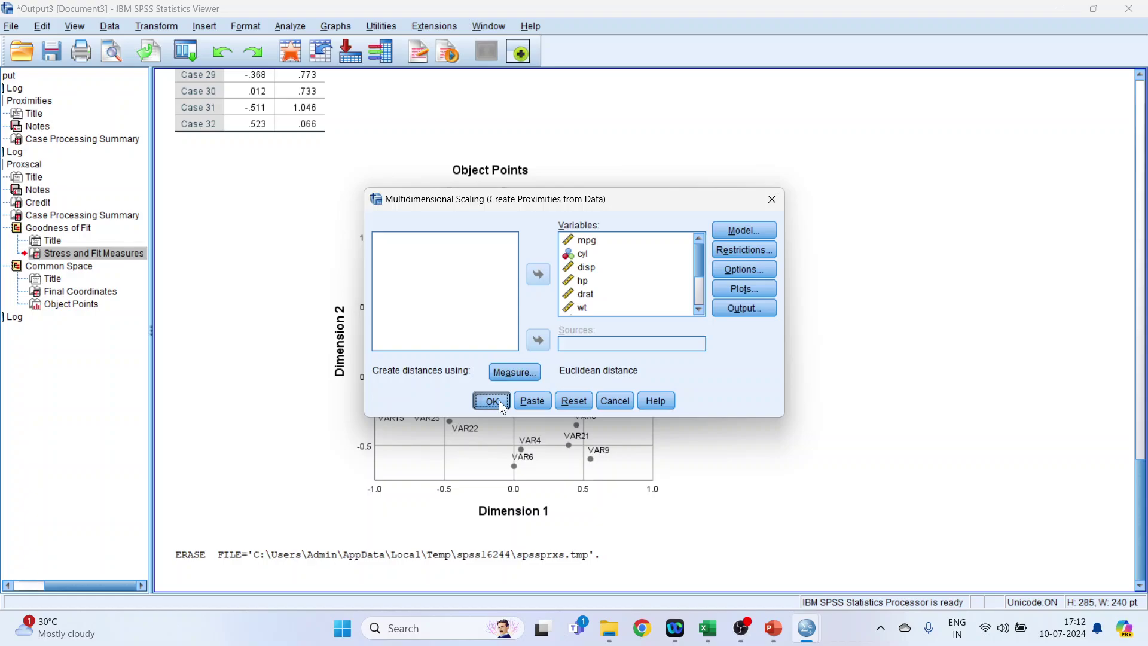
{"action": "left_click", "coordinate": [491, 401]}
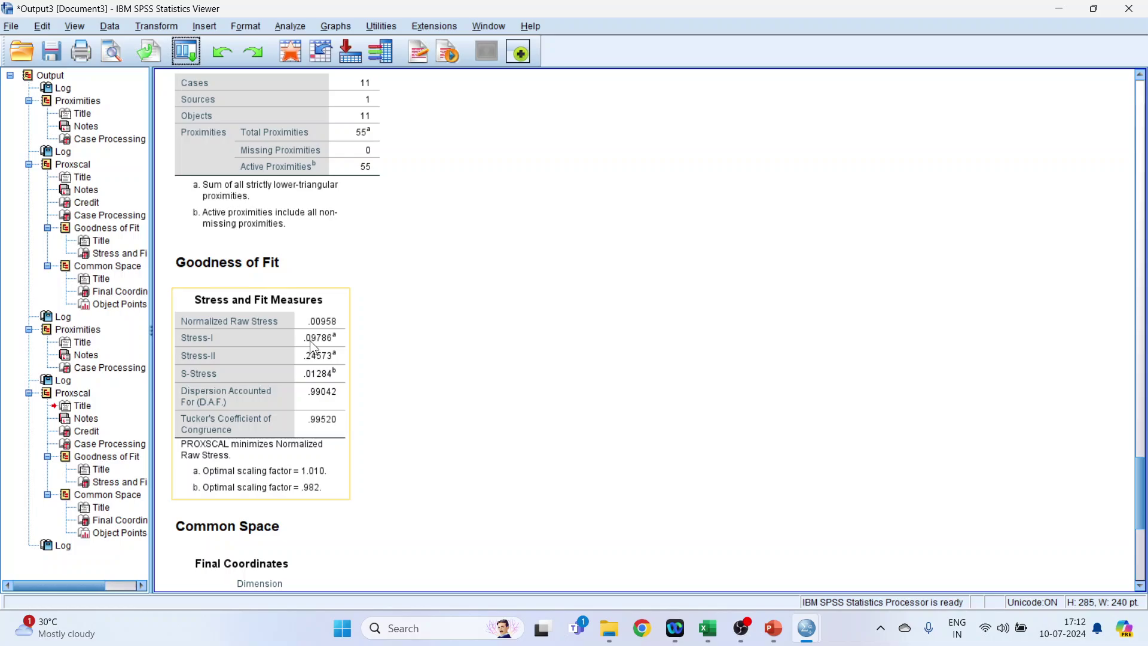
Step: Scroll through the new Proxscal output for the 11 variable objects
{"action": "scroll", "coordinate": [515, 389], "scroll_direction": "down", "scroll_amount": 10}
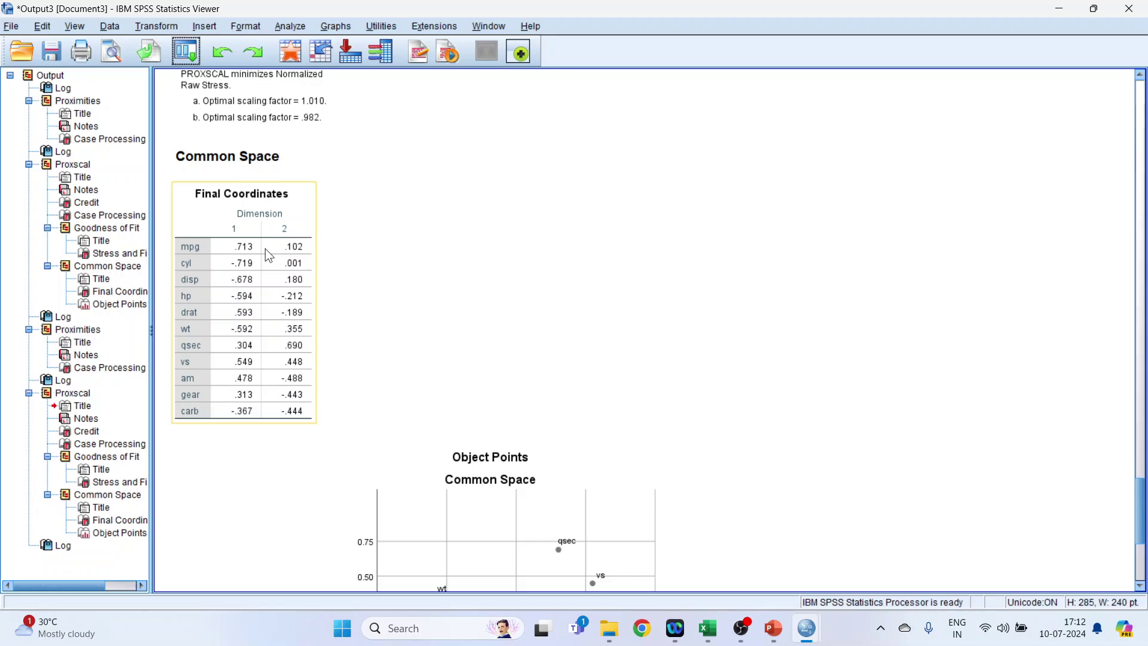
{"action": "scroll", "coordinate": [582, 334], "scroll_direction": "down", "scroll_amount": 4}
{"action": "scroll", "coordinate": [598, 418], "scroll_direction": "down", "scroll_amount": 4}
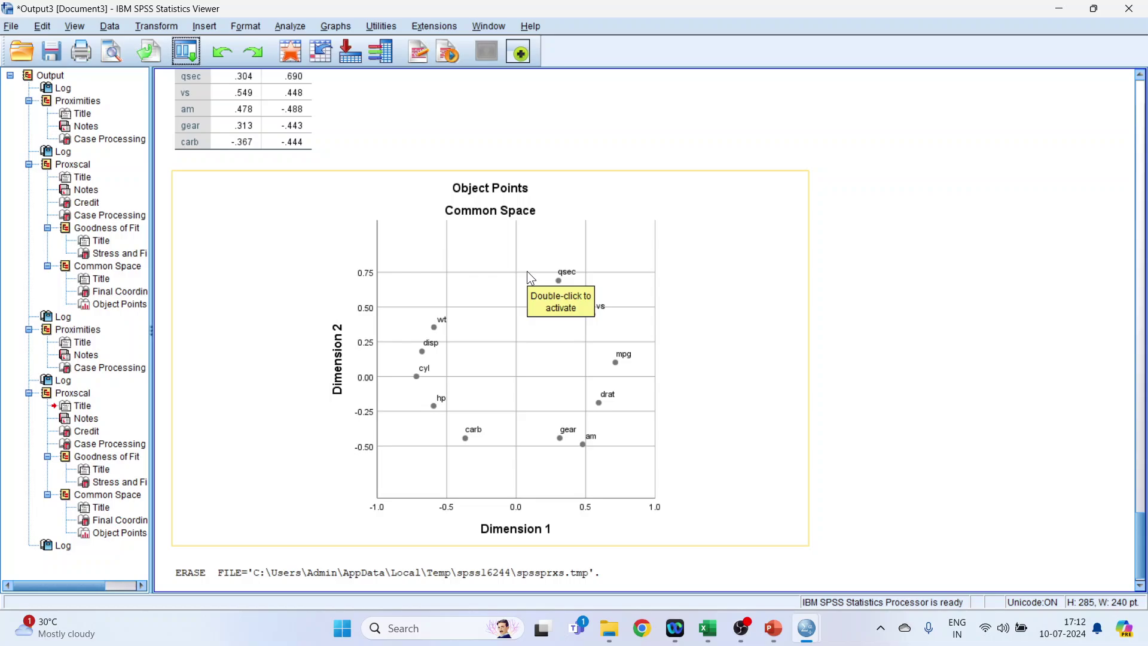
{"action": "scroll", "coordinate": [557, 277], "scroll_direction": "up", "scroll_amount": 16}
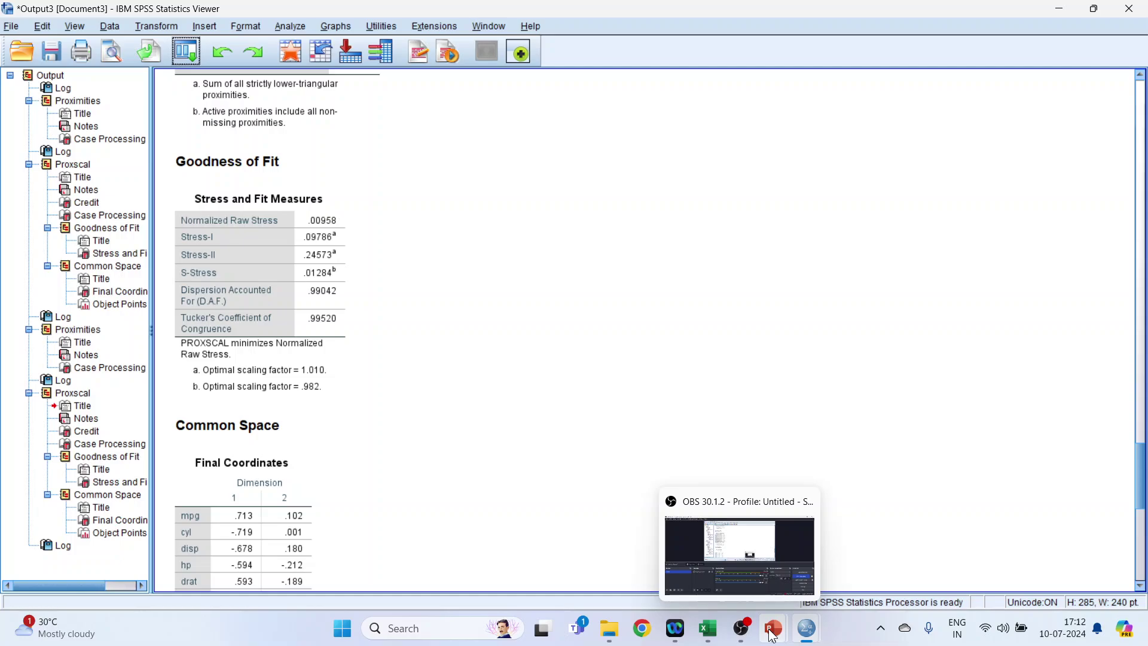
Step: Present PowerPoint slide 10, 'Interpretation of Stress and Fit Measures', full screen
{"action": "mouse_move", "coordinate": [777, 626]}
{"action": "left_click", "coordinate": [824, 564]}
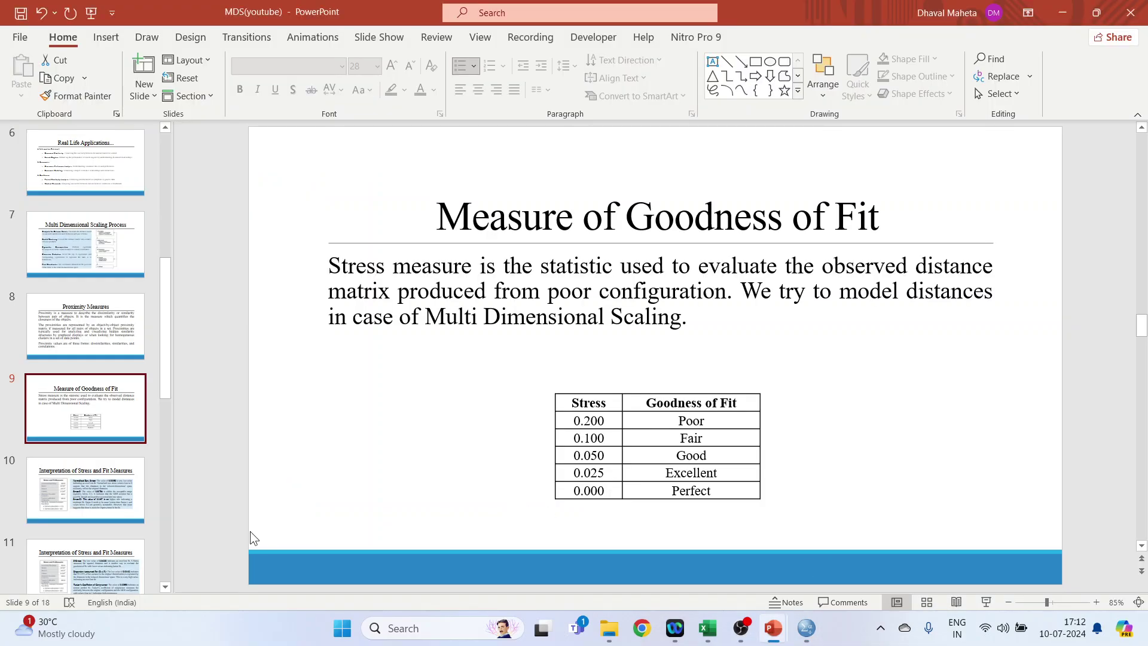
{"action": "left_click", "coordinate": [115, 498]}
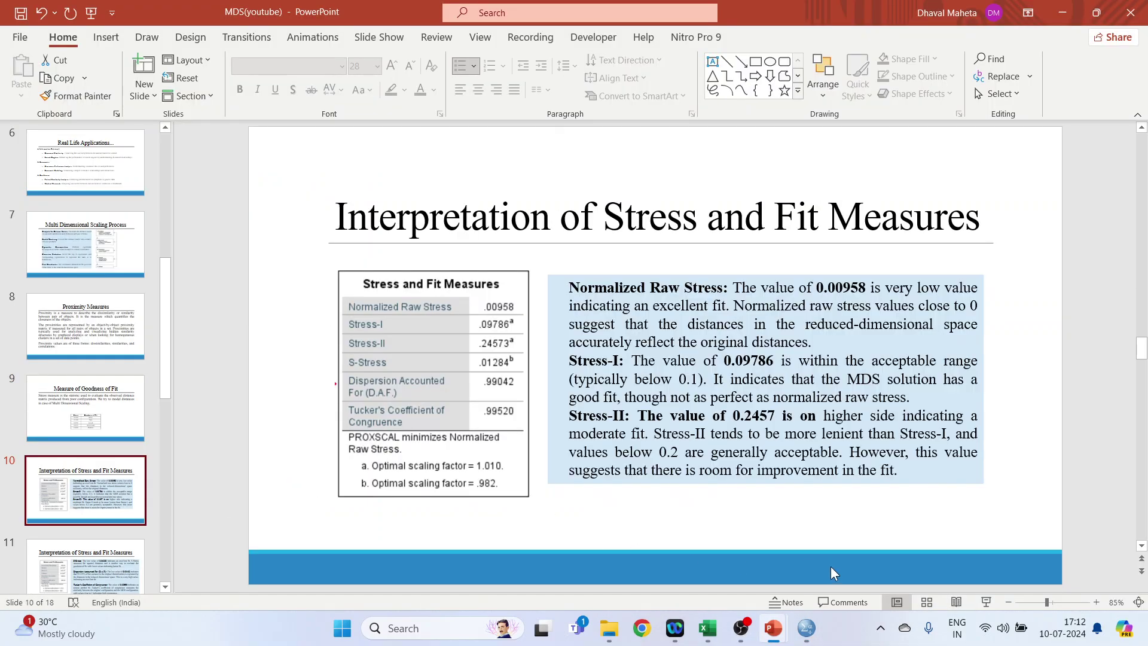
{"action": "left_click", "coordinate": [985, 602]}
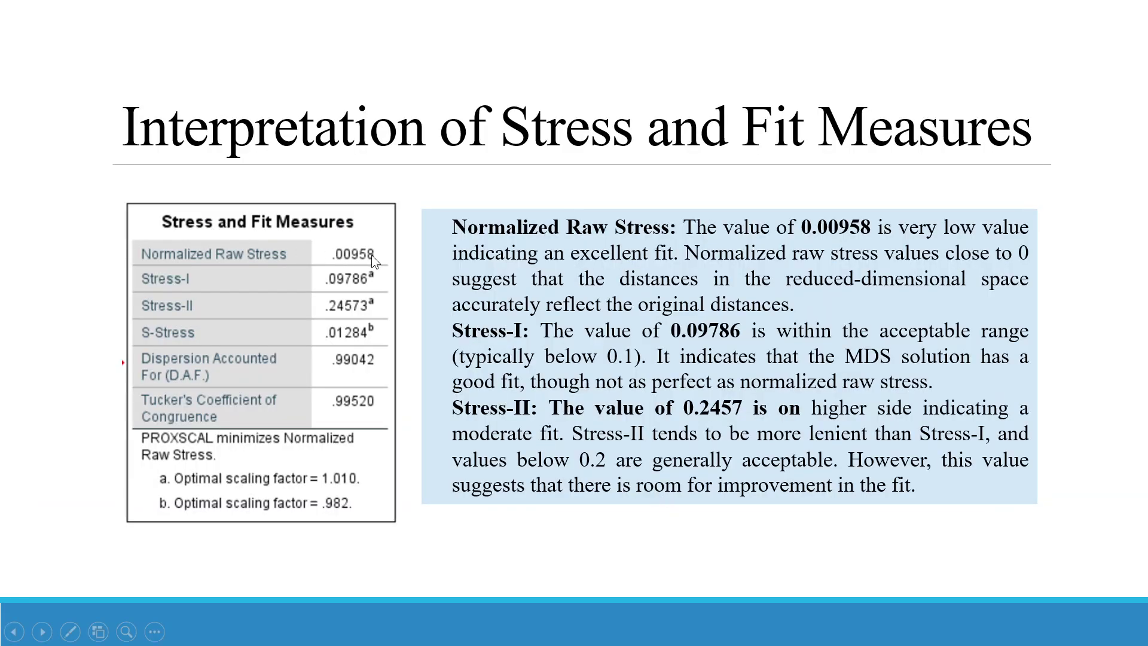